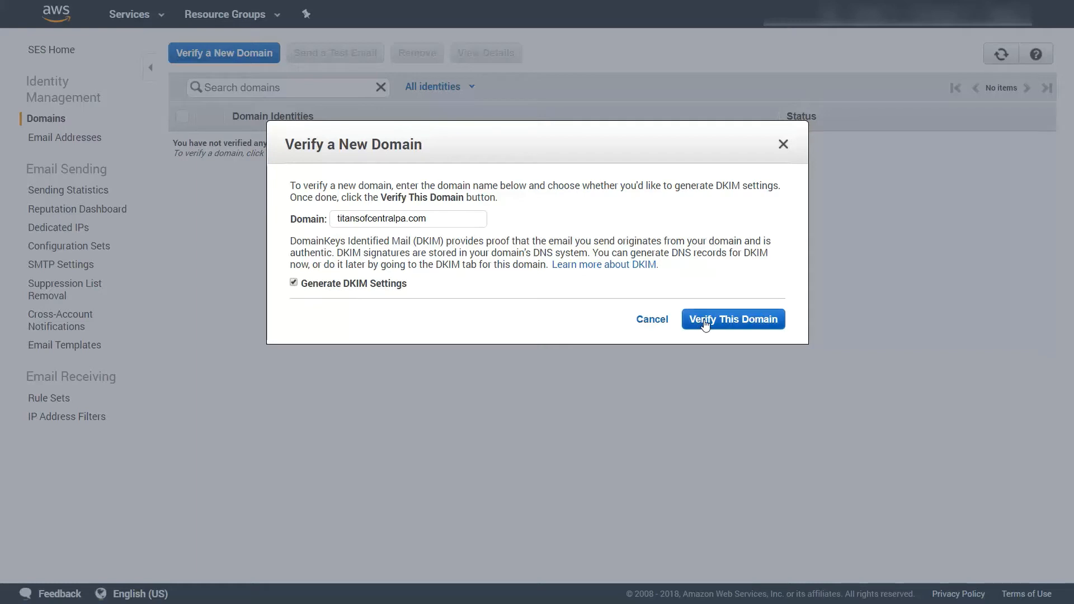
# Submit titansofcentralpa.com for domain verification with DKIM settings generated, and expand its entry in the domain list
pyautogui.click(706, 324)
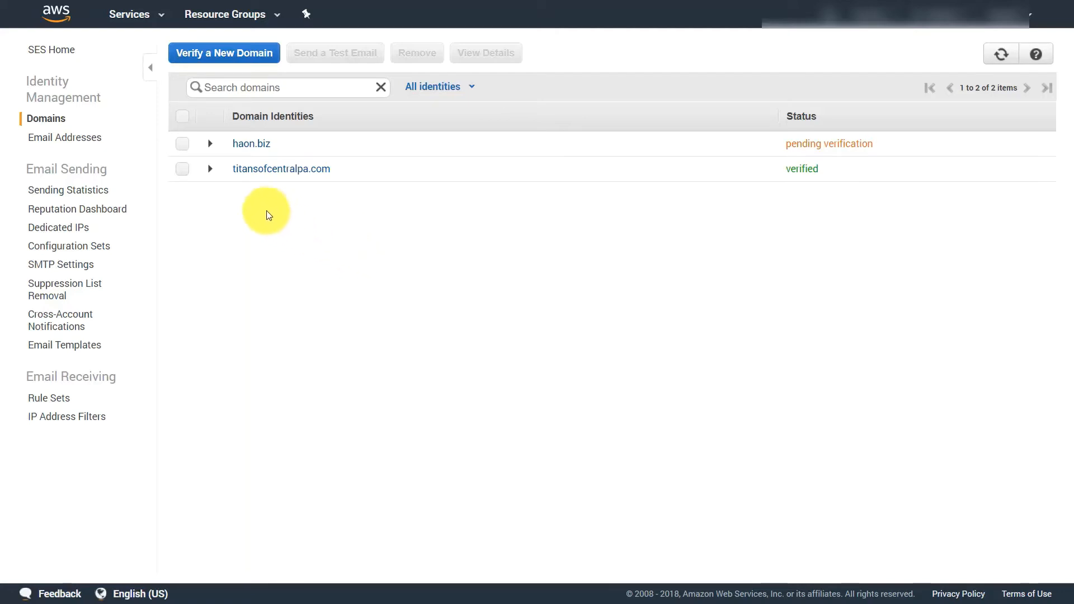
pyautogui.click(211, 169)
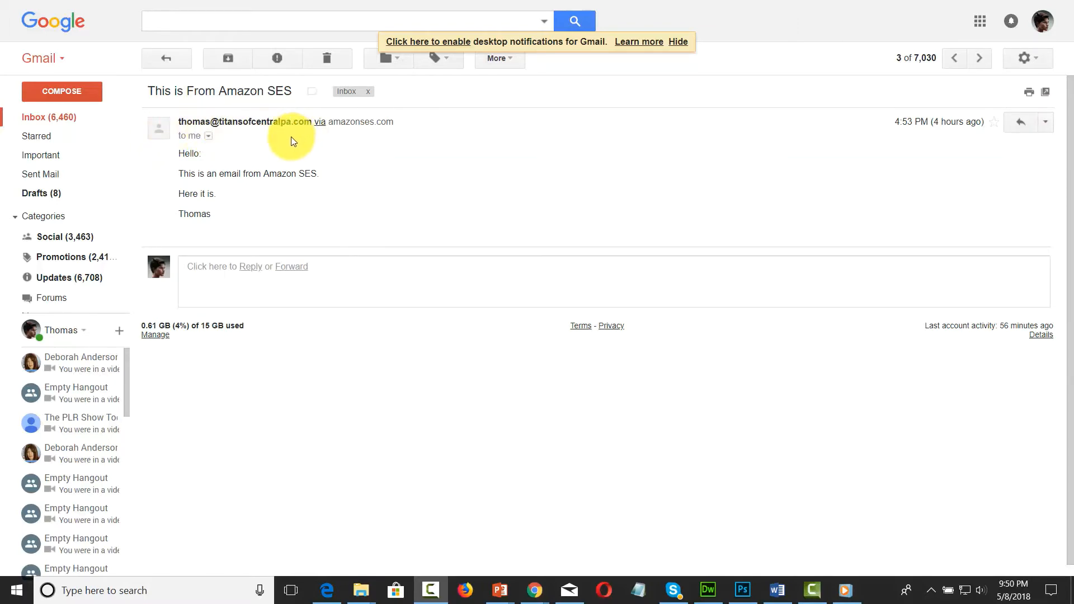
pyautogui.moveTo(311, 140)
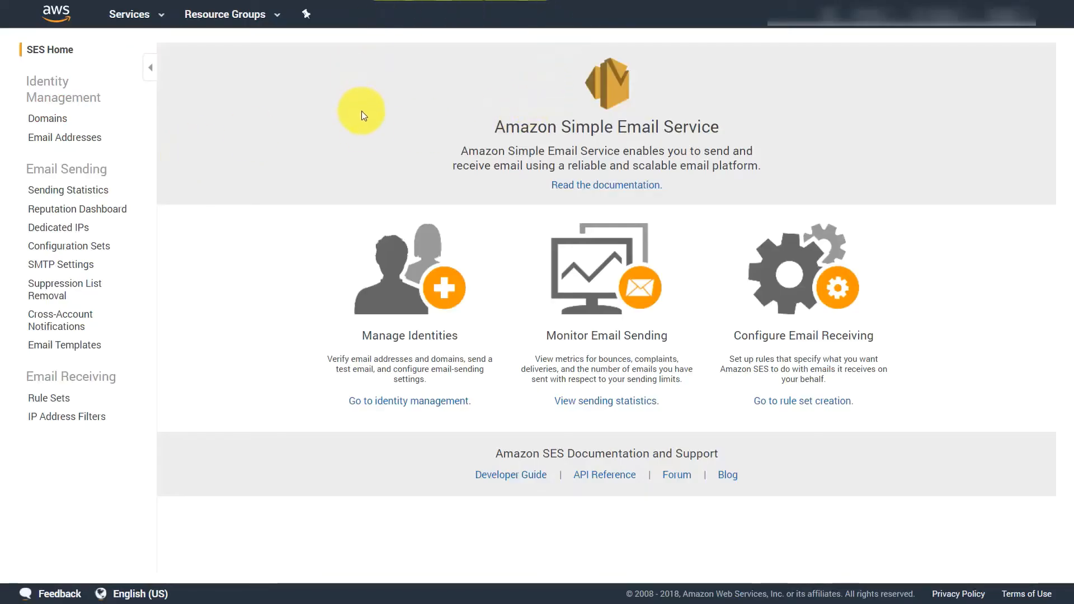
# Set the MAIL FROM domain of the titansofcentralpa.com email identity to mail.titansofcentralpa.com and close the DNS record summary
pyautogui.click(87, 143)
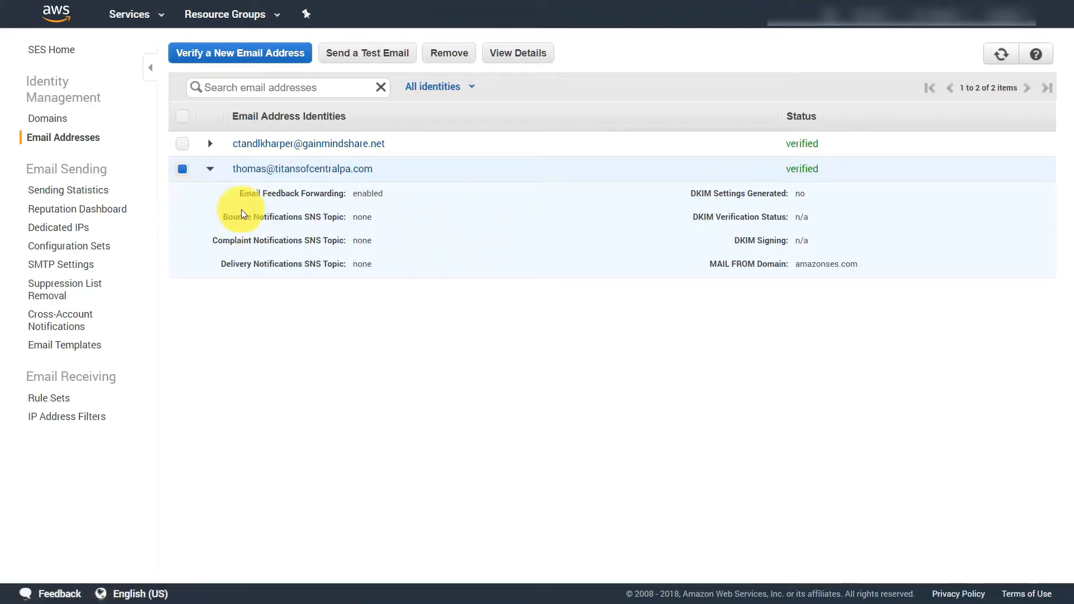
pyautogui.click(516, 54)
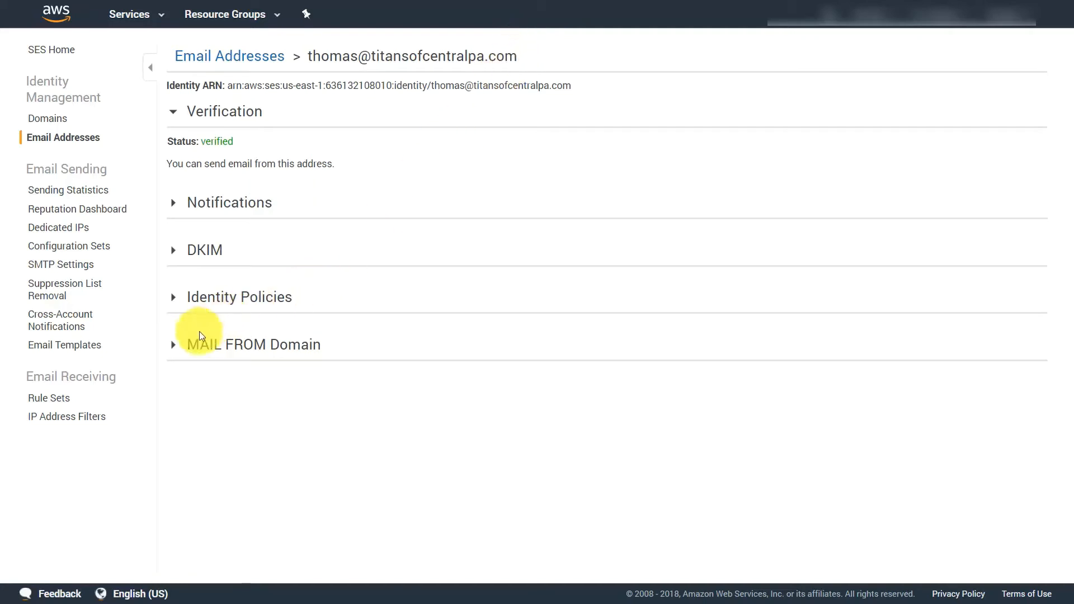
pyautogui.click(174, 350)
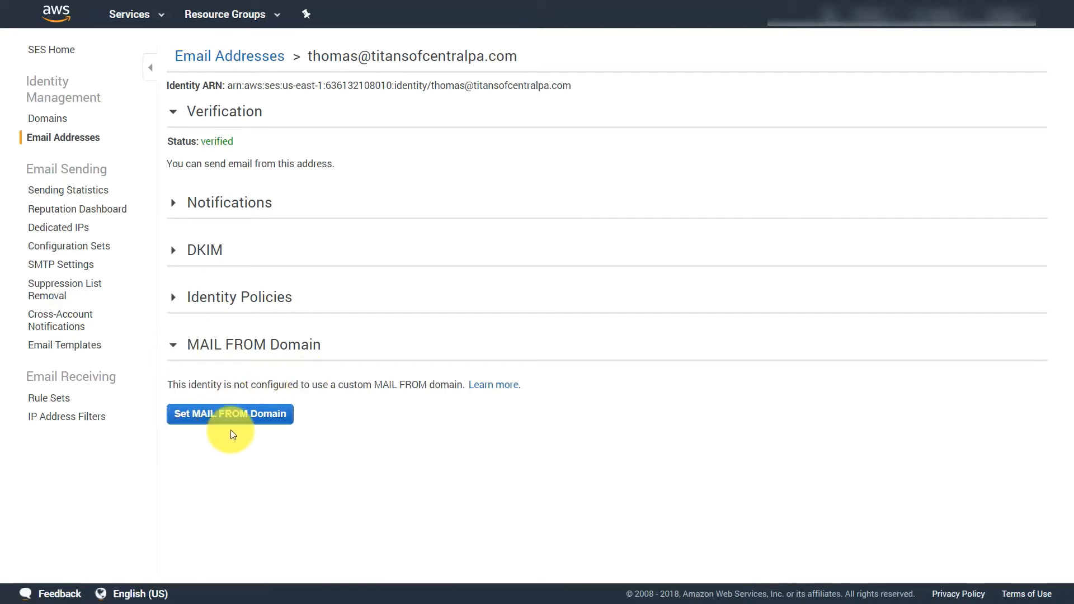
pyautogui.click(245, 418)
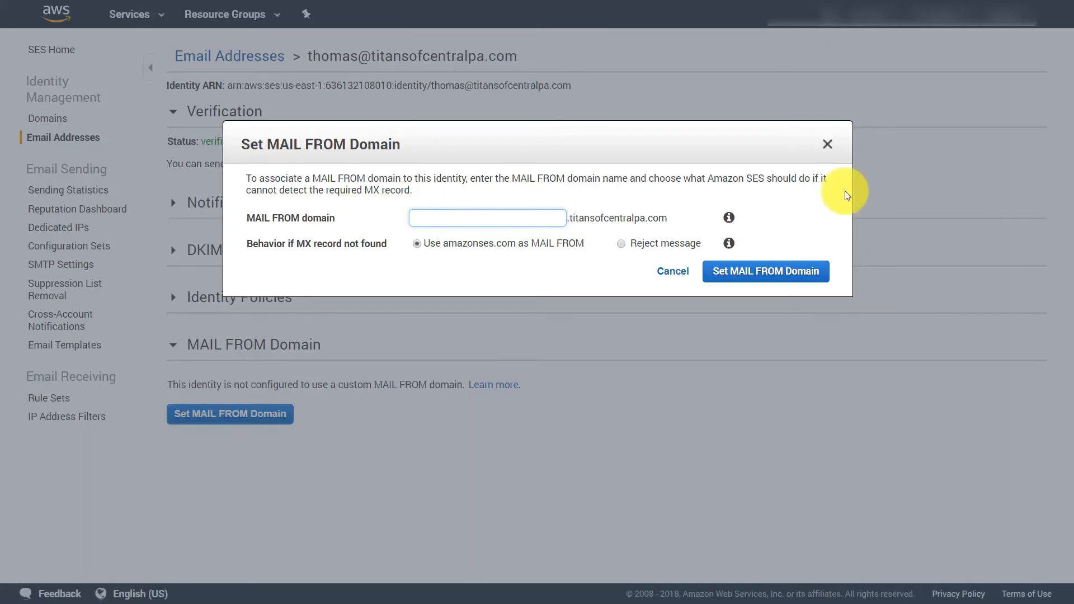
pyautogui.write('mail')
pyautogui.click(759, 271)
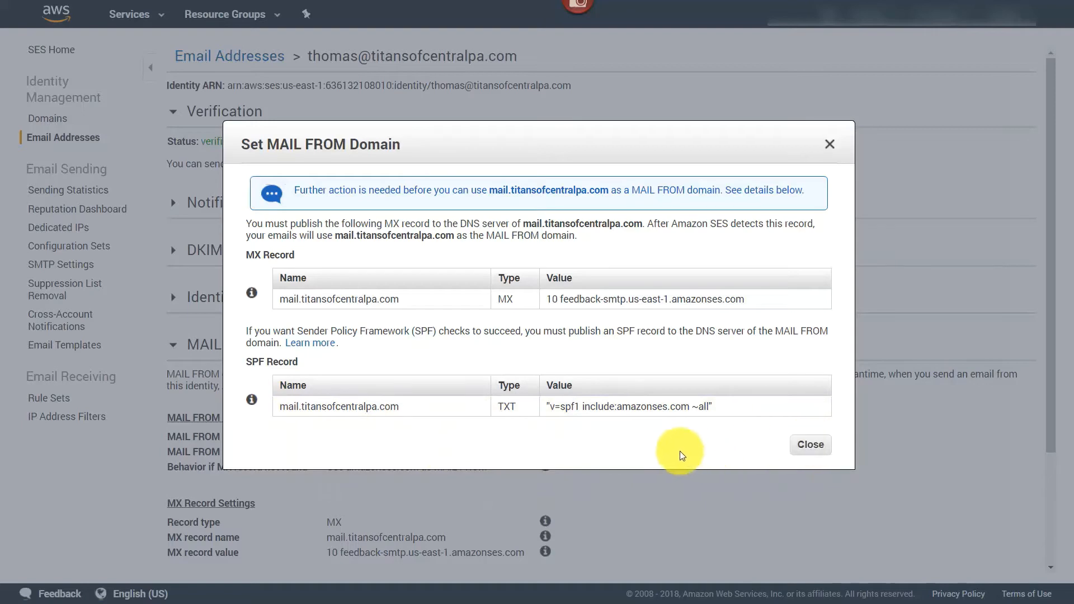
pyautogui.click(780, 445)
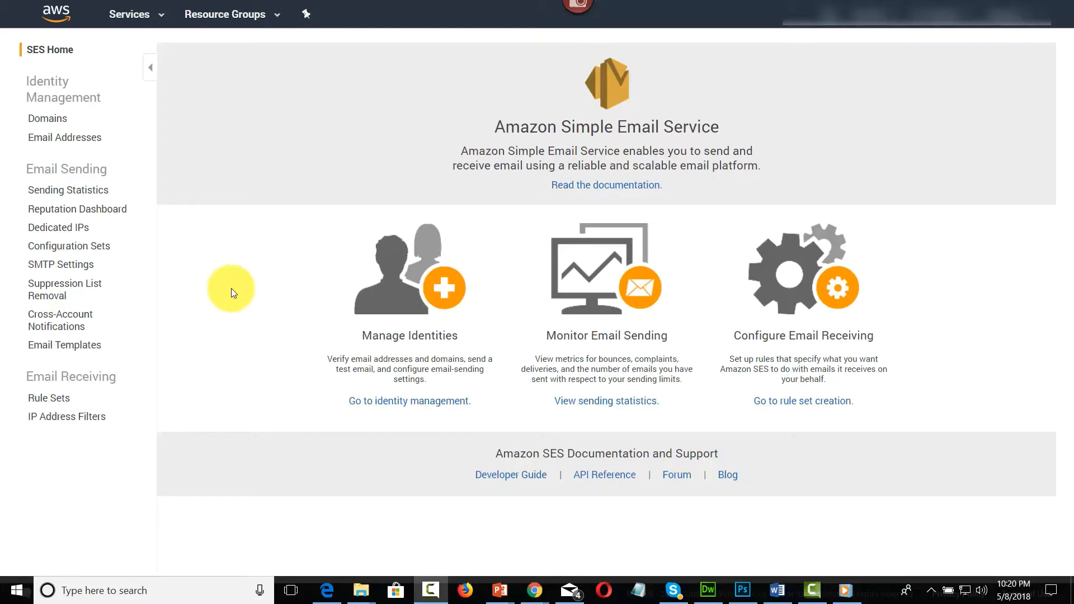
# For the titansofcentralpa.com email identity, create an SNS topic named bouncestitans with the display name "Bounders for Titans"
pyautogui.click(80, 140)
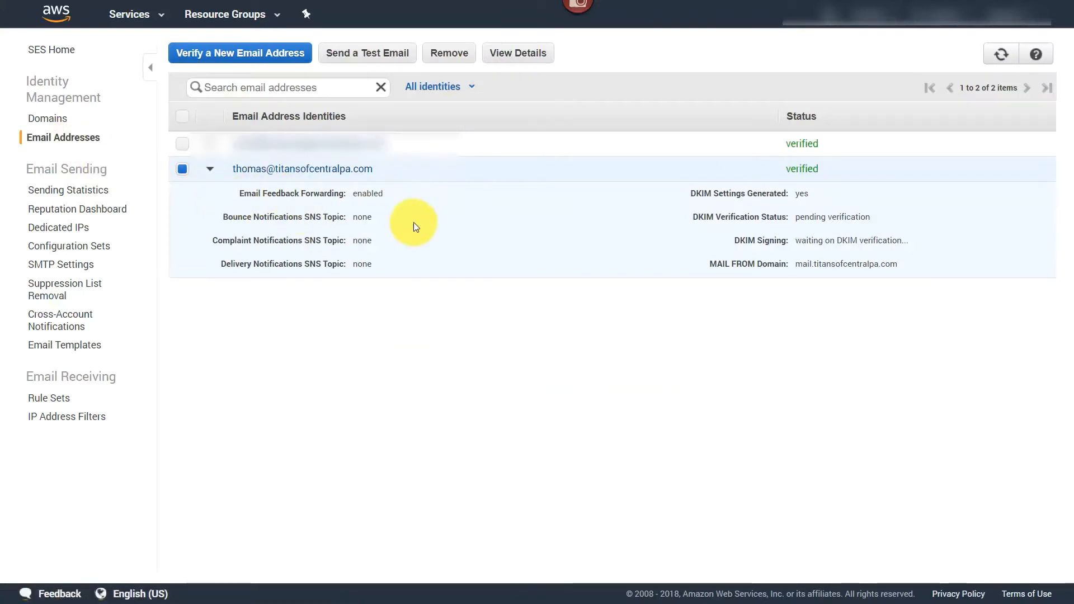
pyautogui.click(520, 54)
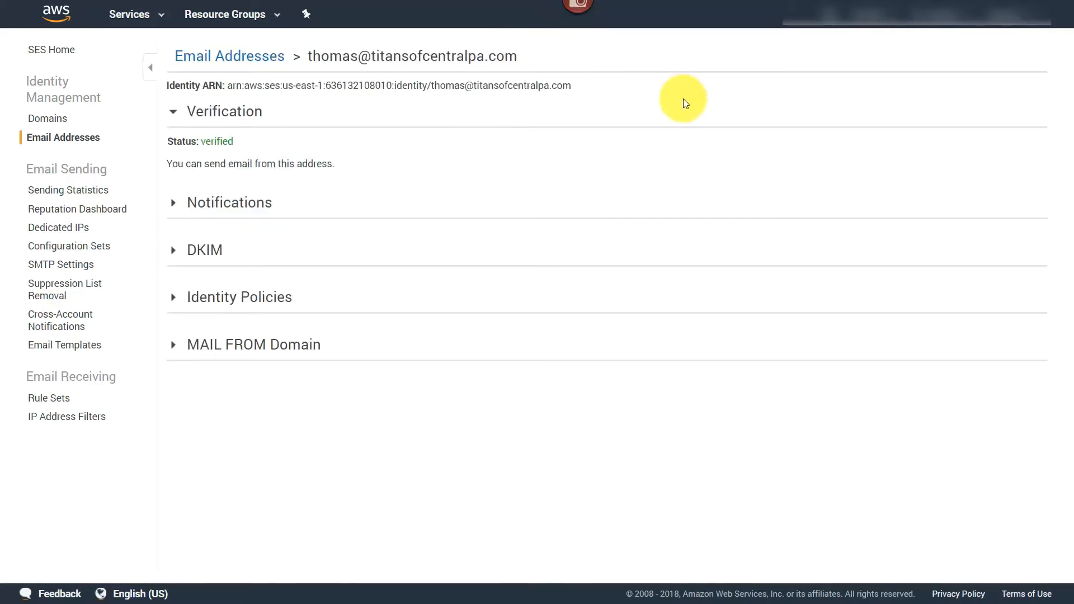
pyautogui.click(175, 203)
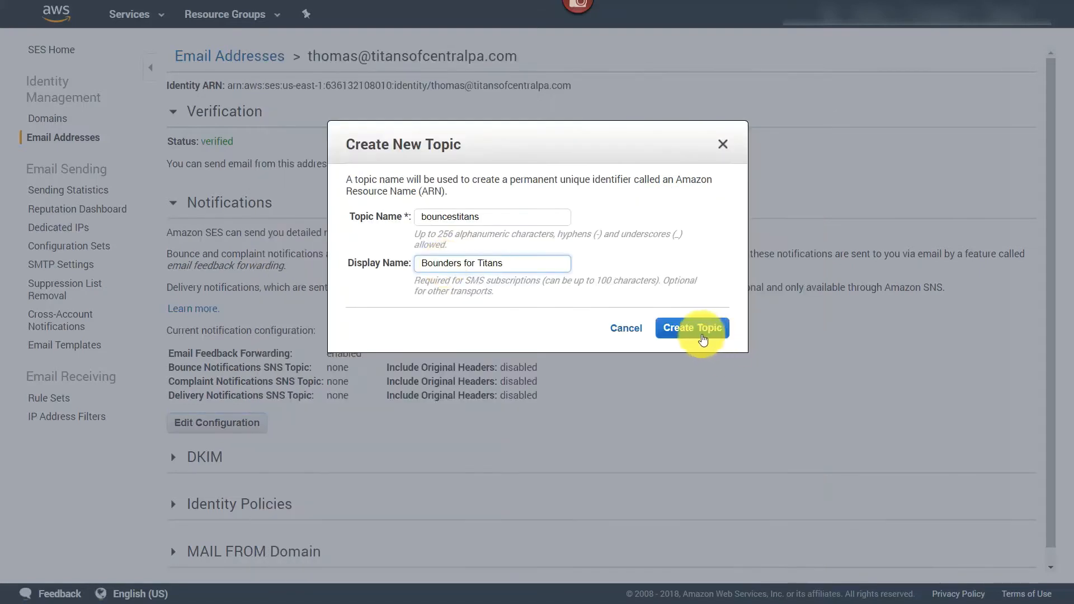
pyautogui.click(687, 334)
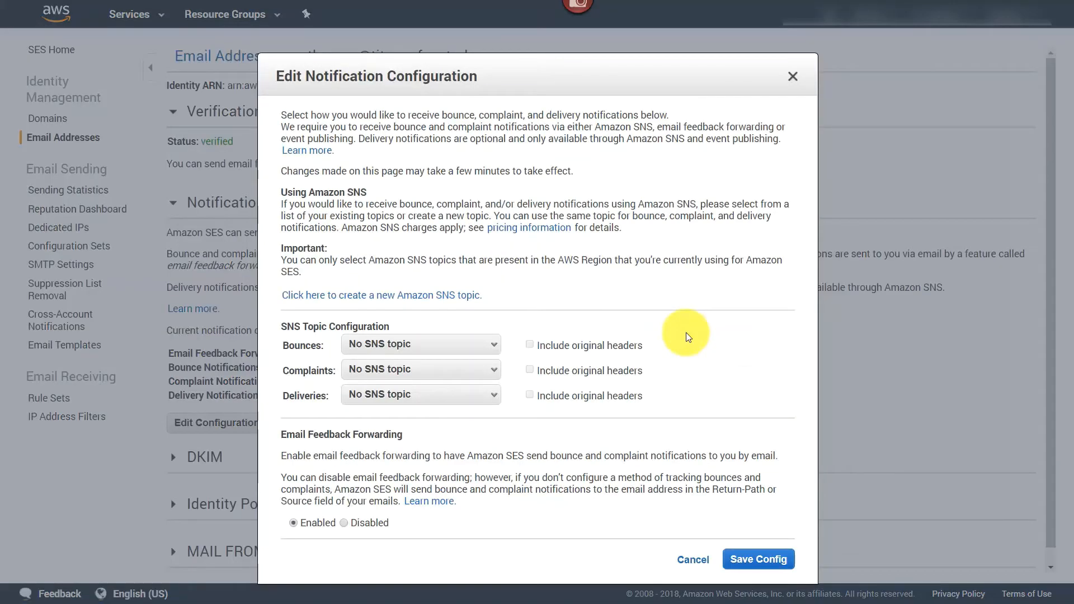
# Choose bouncestitans as the SNS topic for bounce notifications
pyautogui.click(483, 343)
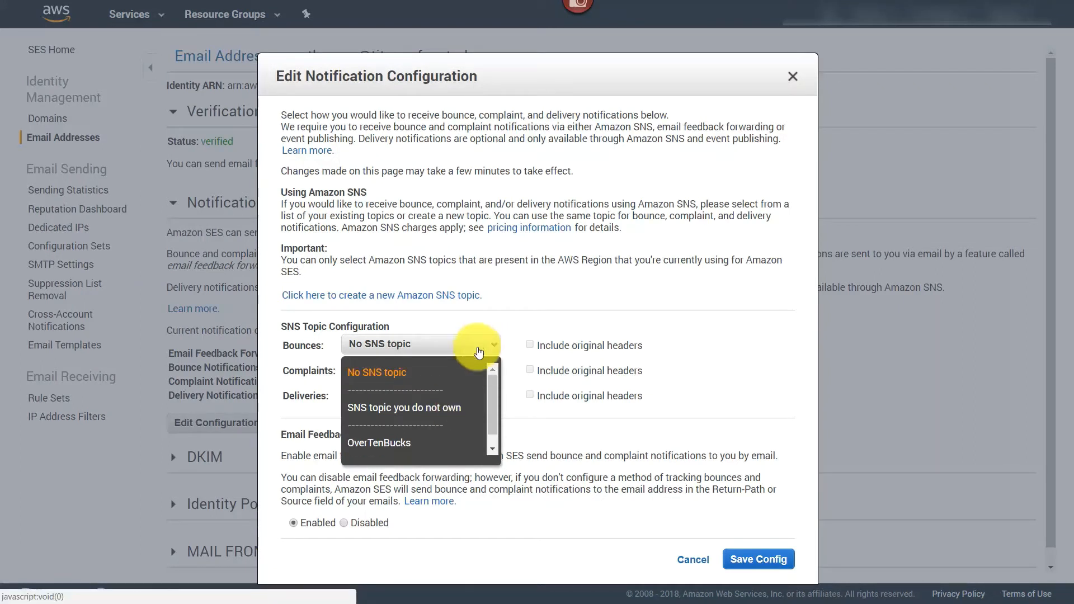
pyautogui.scroll(-1, 455, 421)
pyautogui.click(384, 447)
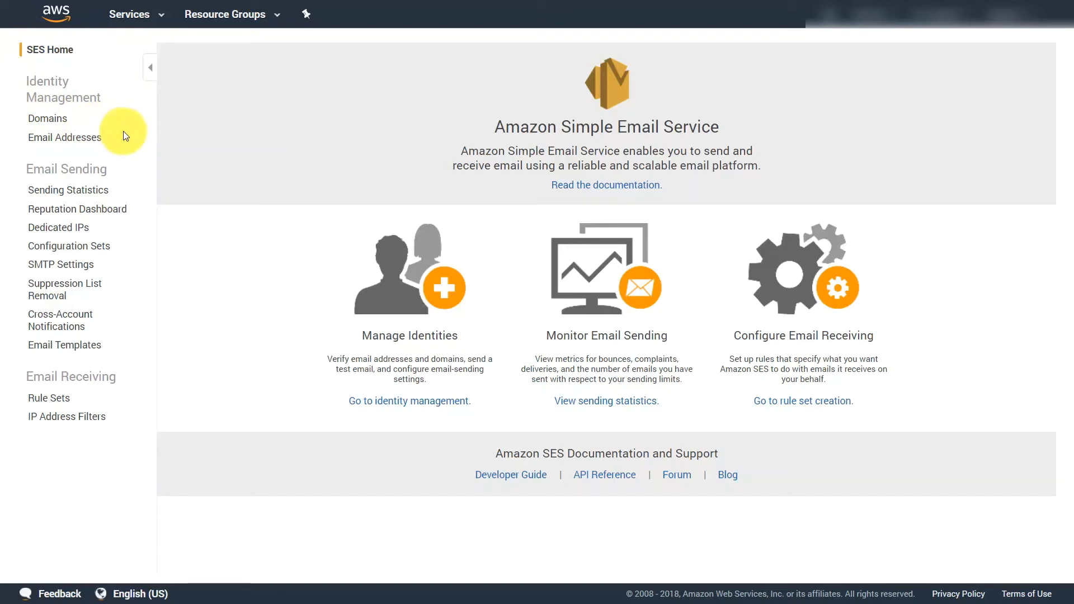
# Submit haon.biz for domain verification with DKIM settings generated
pyautogui.click(52, 120)
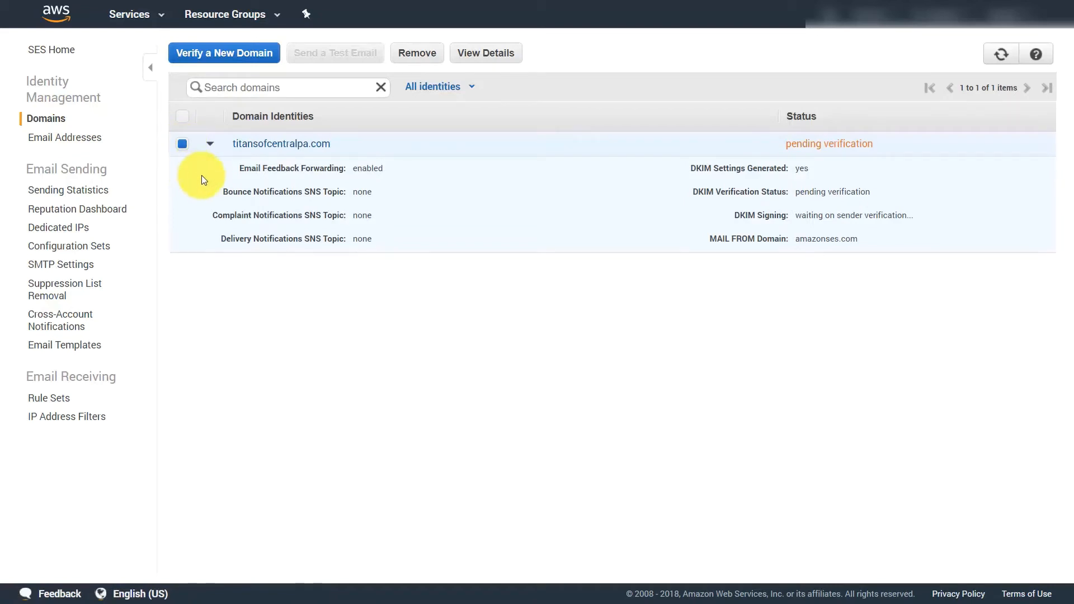
pyautogui.click(226, 55)
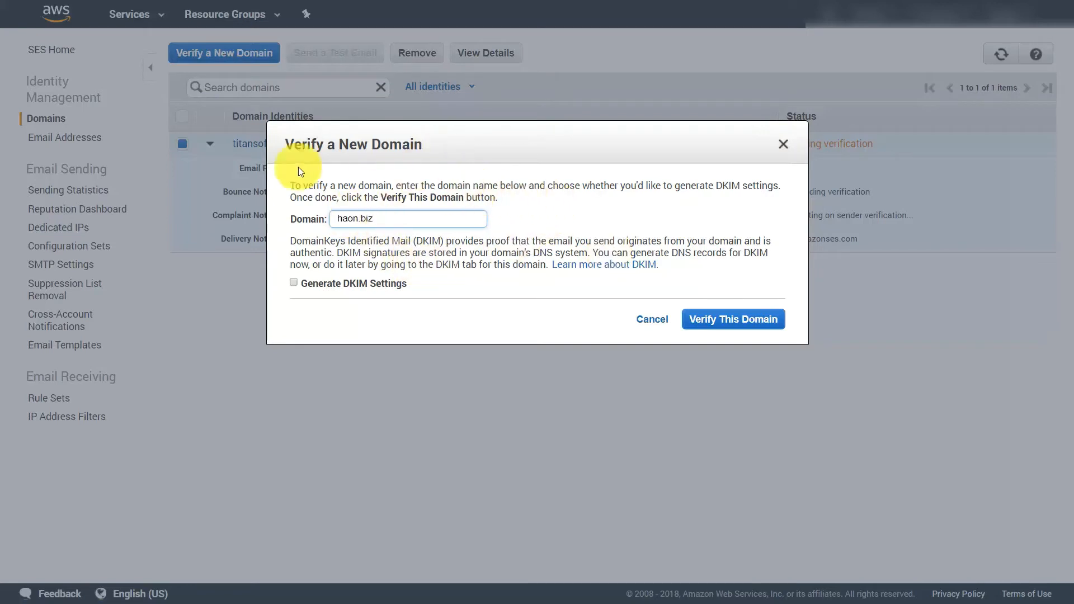
pyautogui.click(293, 283)
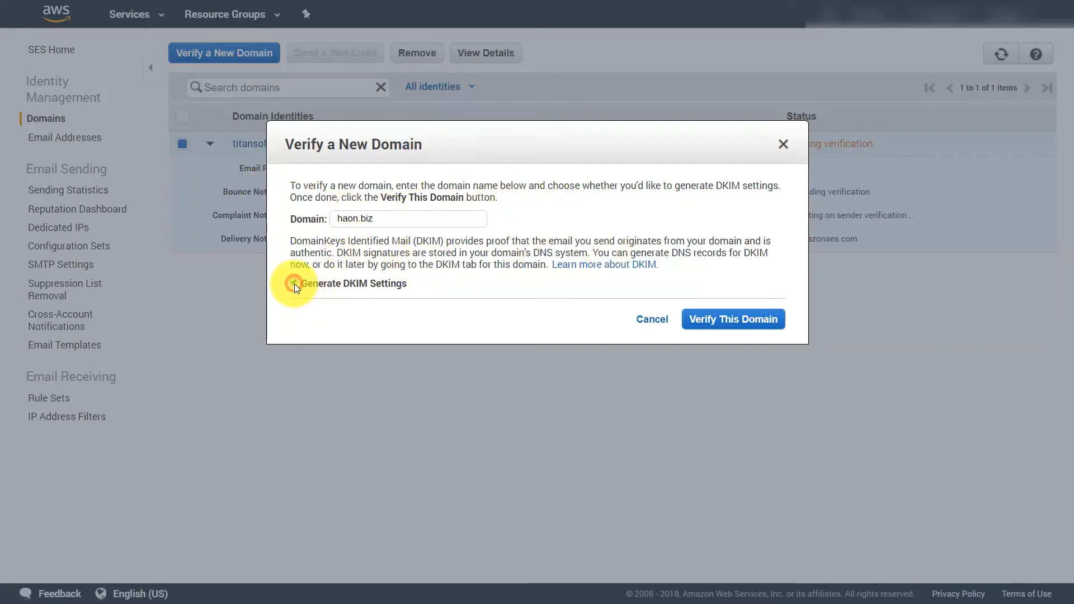
pyautogui.click(710, 319)
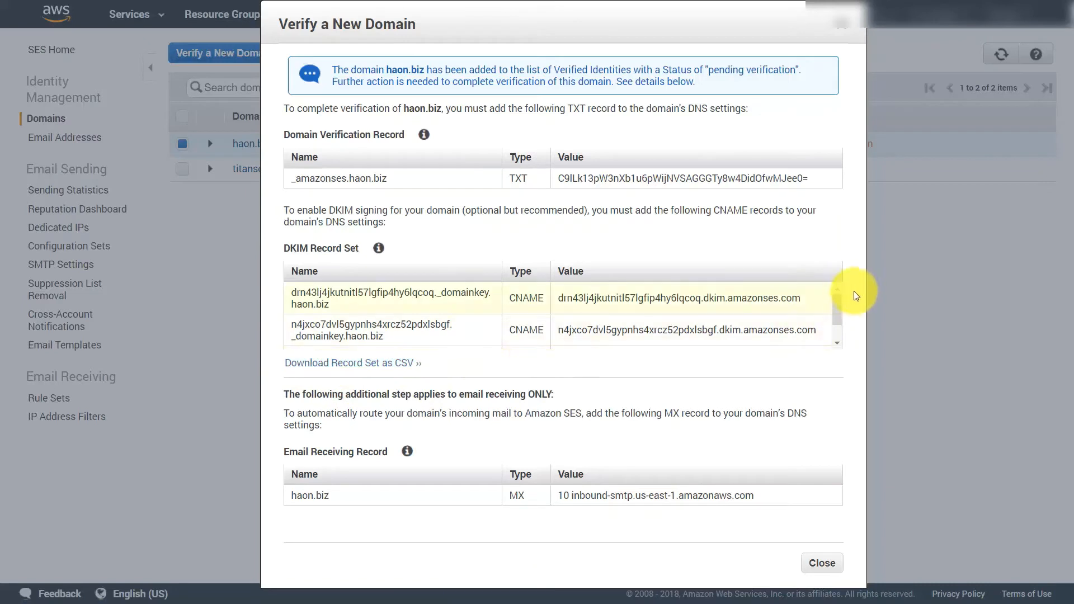
# Download the haon.biz record set as CSV and fit column A of the resulting Excel sheet to its contents
pyautogui.moveTo(841, 300)
pyautogui.mouseDown()
pyautogui.moveTo(840, 324)
pyautogui.moveTo(831, 305)
pyautogui.mouseUp()
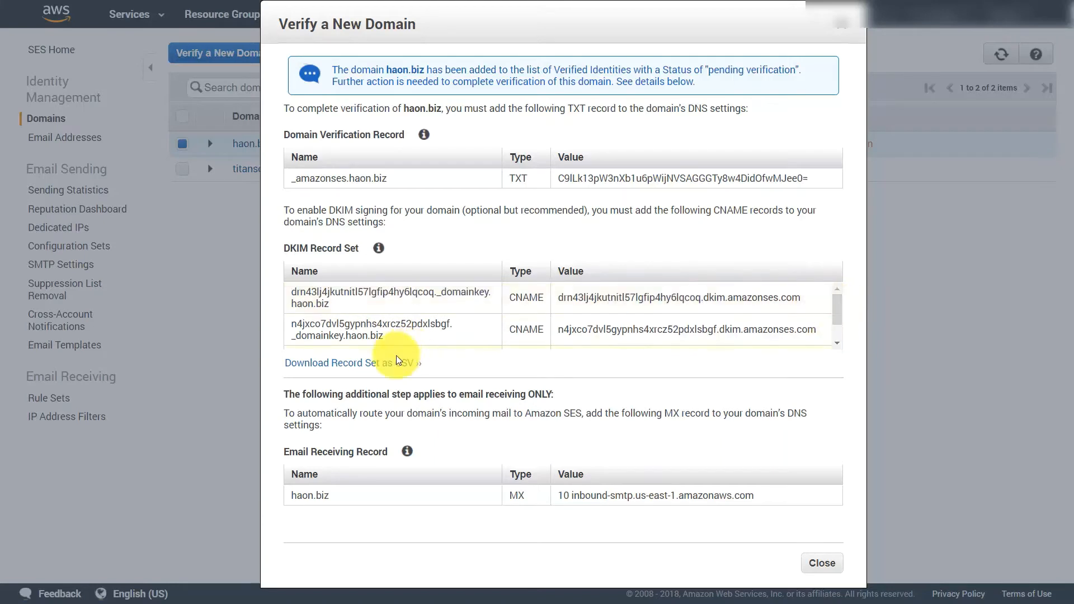
pyautogui.click(413, 361)
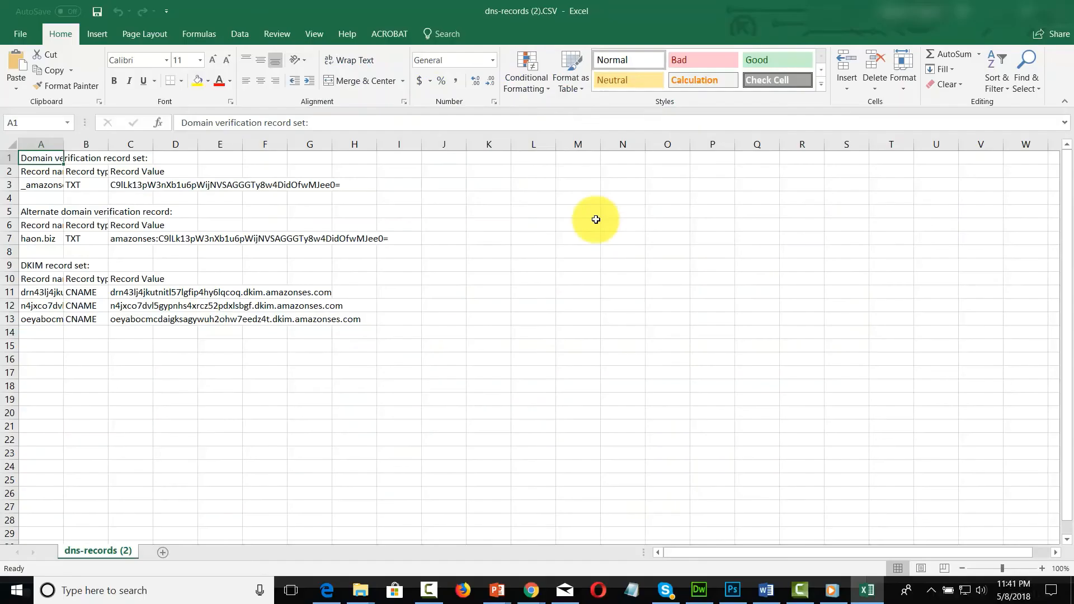
pyautogui.doubleClick(66, 144)
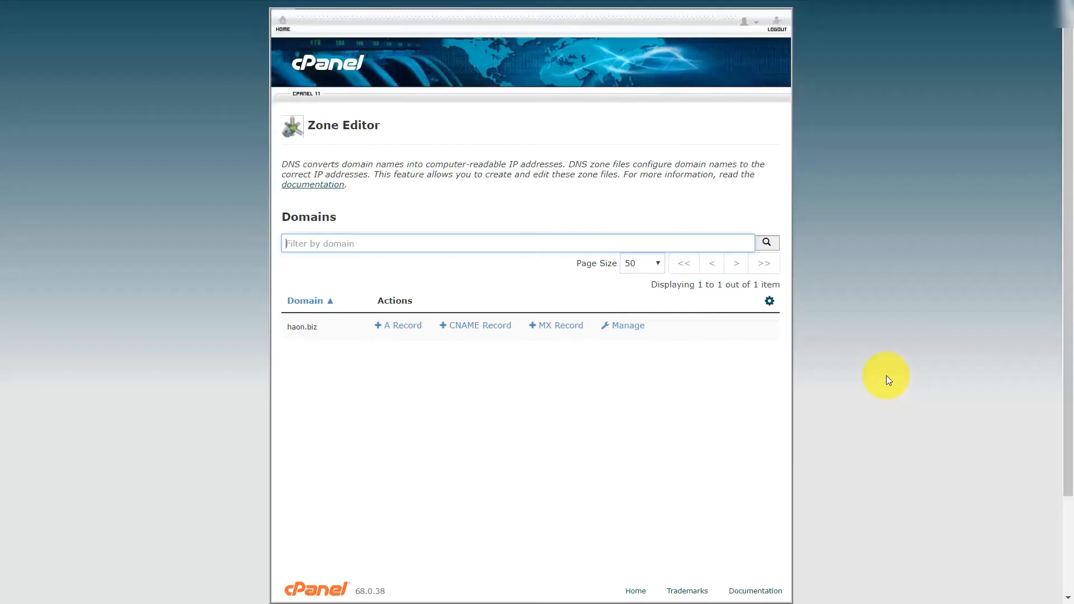
pyautogui.click(288, 243)
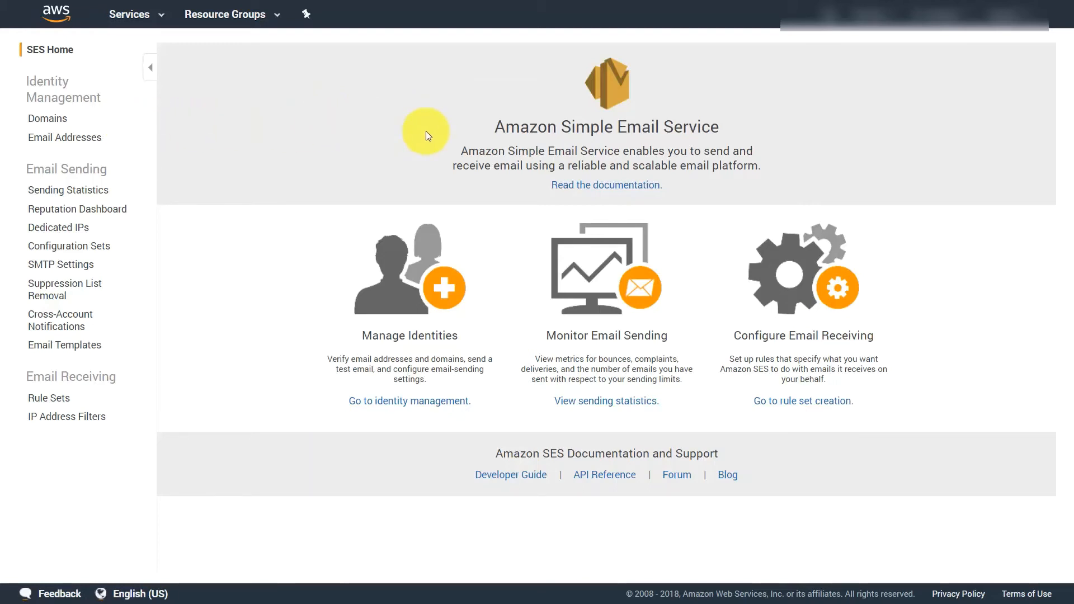
# Submit the sender's haon.biz email address for verification and refresh the list of email identities
pyautogui.click(73, 138)
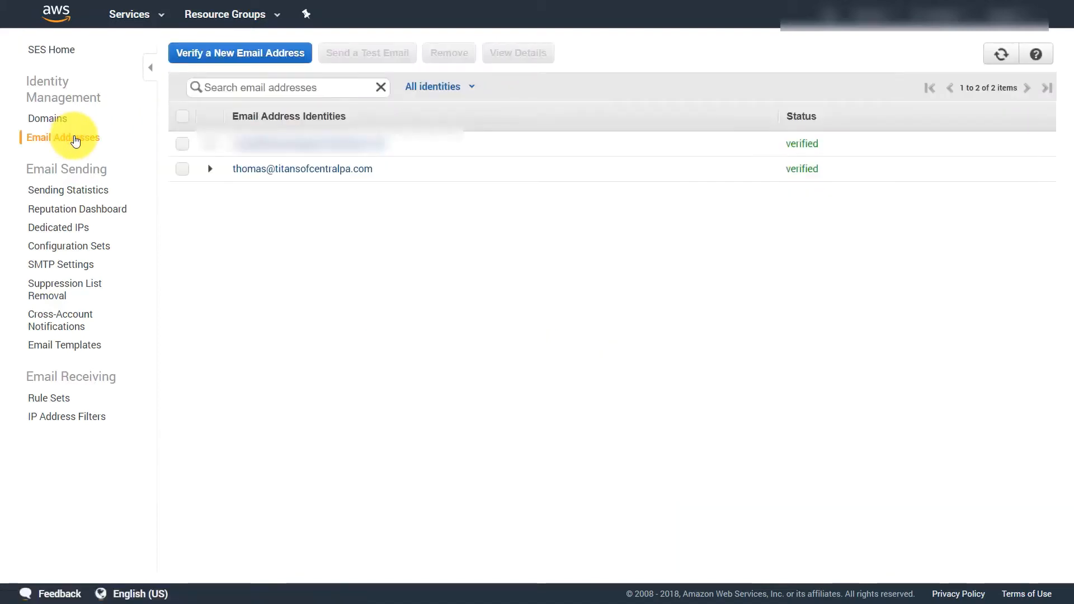
pyautogui.click(260, 56)
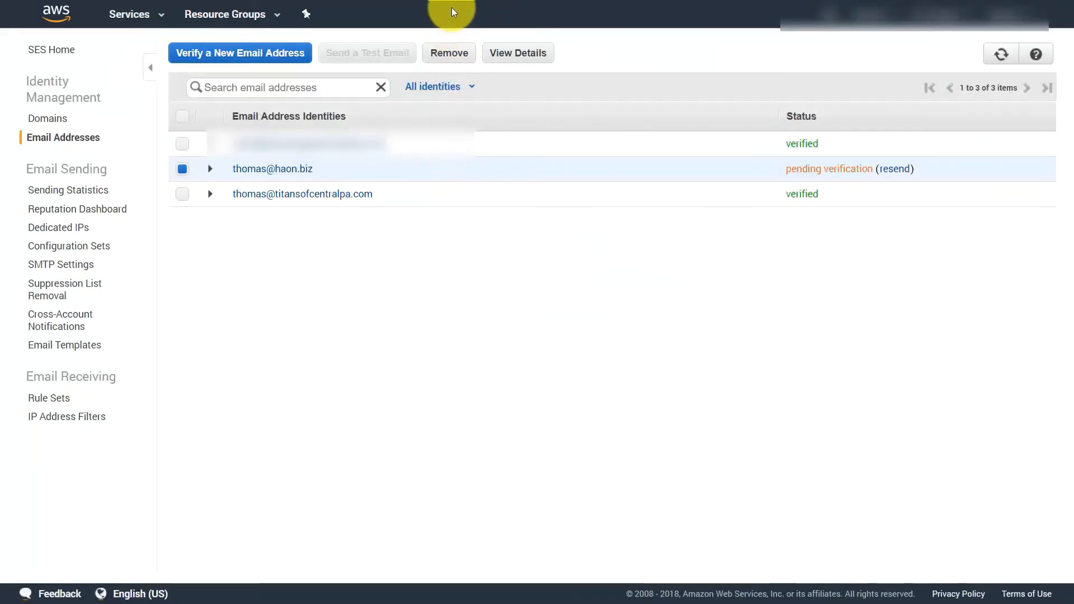
pyautogui.press('F5')
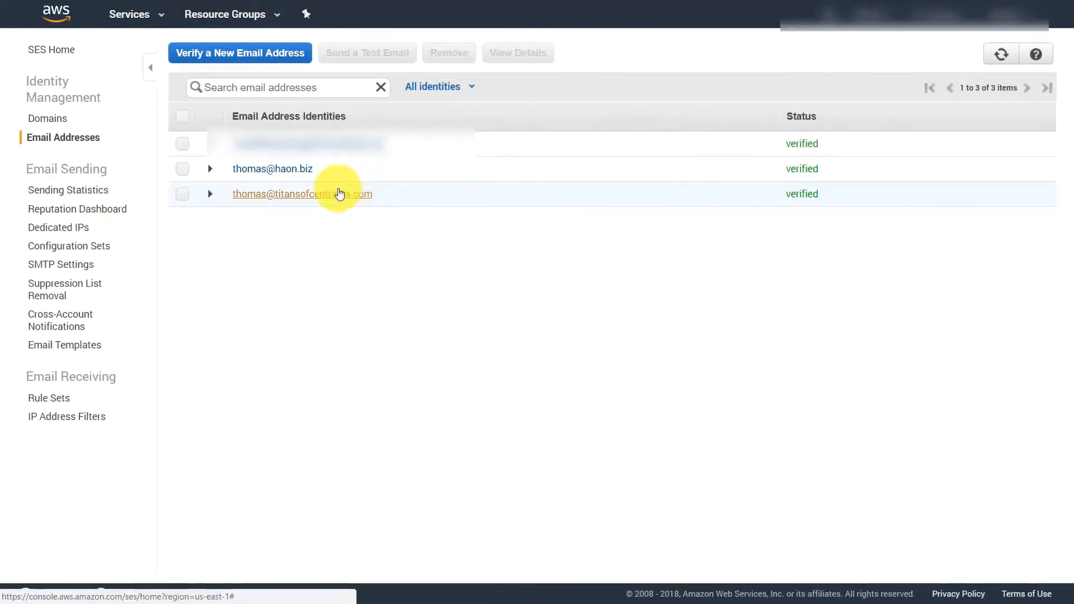
# Examine the notification, DKIM and MAIL FROM domain settings of the haon.biz email identity
pyautogui.click(183, 170)
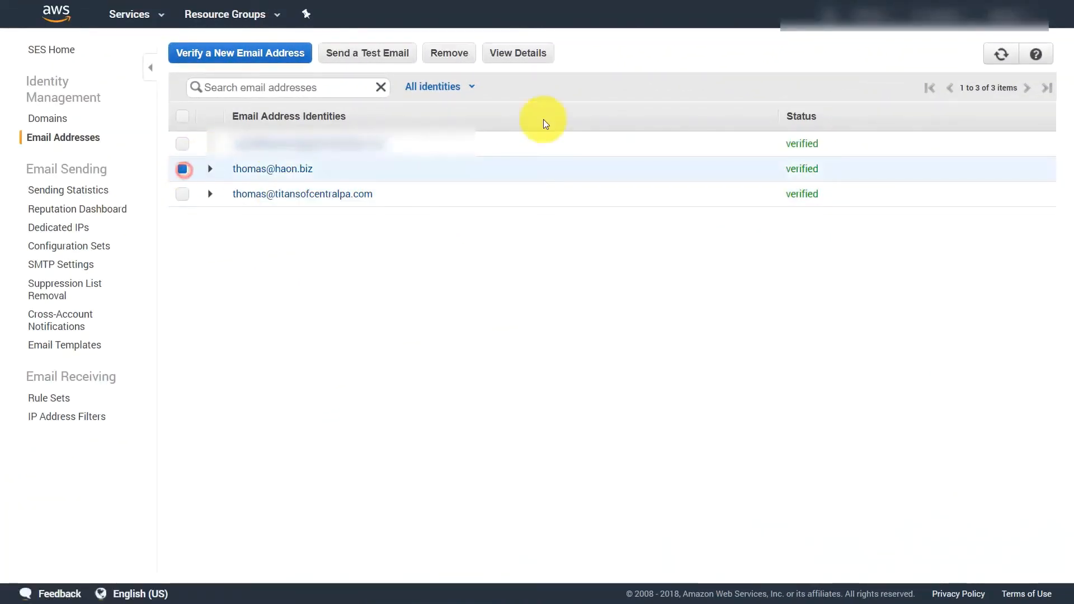
pyautogui.click(513, 54)
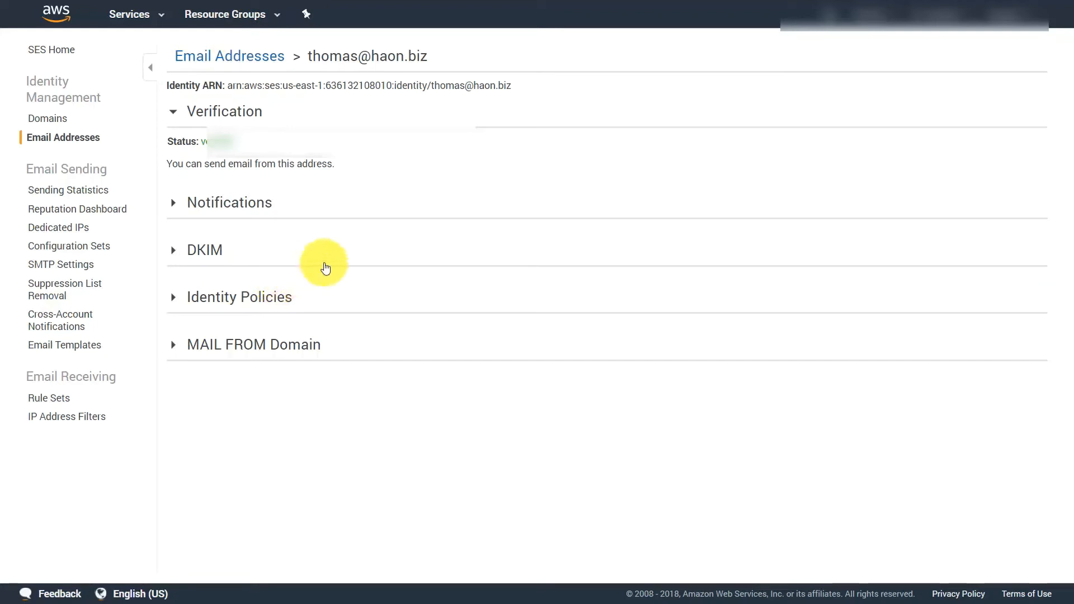
pyautogui.click(174, 203)
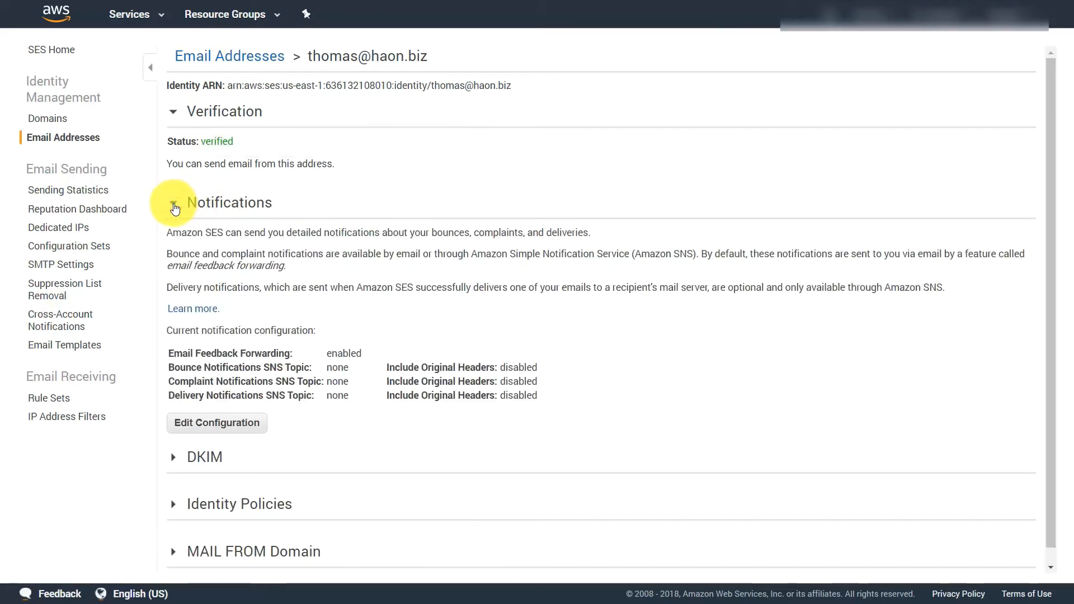
pyautogui.click(173, 205)
pyautogui.click(173, 250)
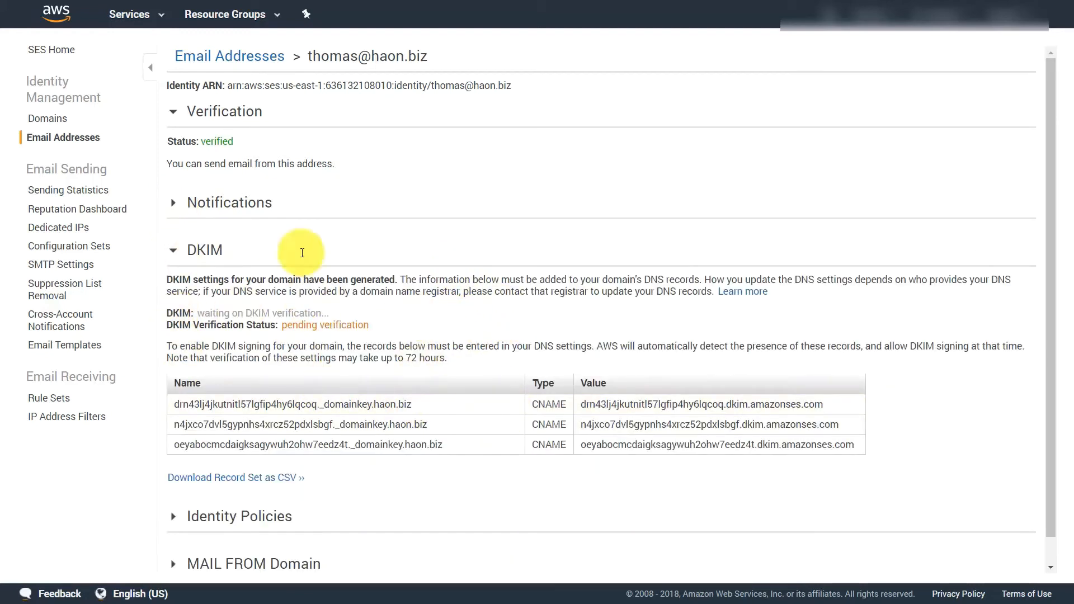
pyautogui.click(171, 253)
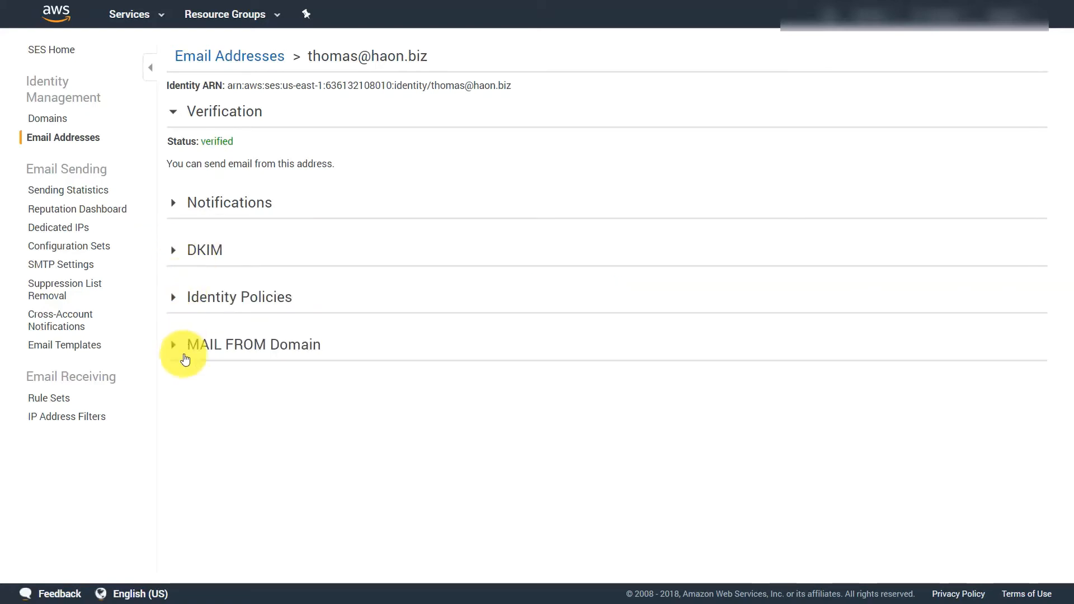
pyautogui.click(174, 346)
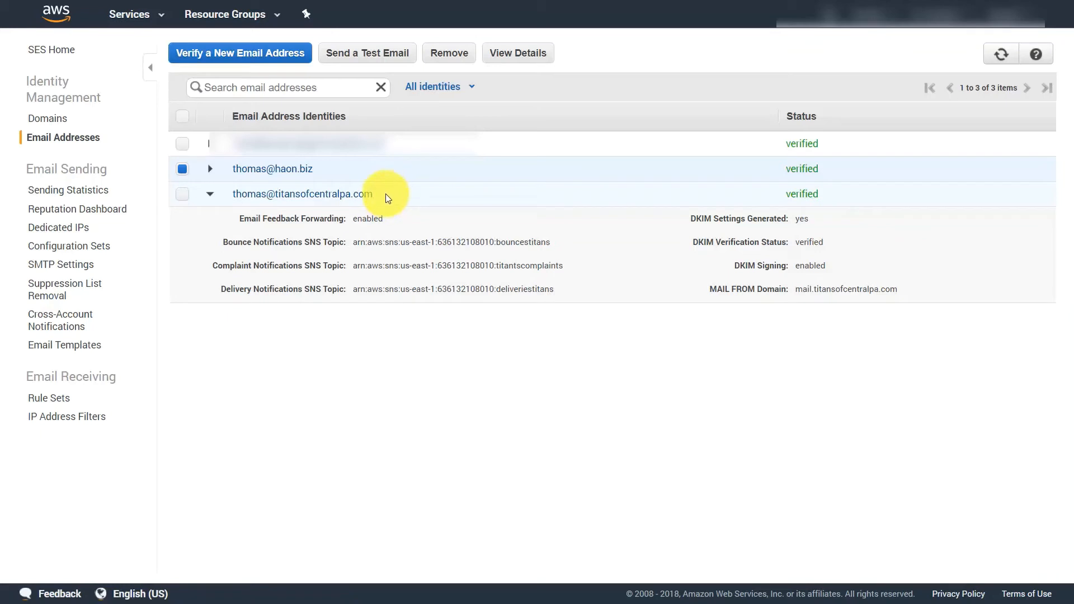
pyautogui.moveTo(379, 196); pyautogui.dragTo(276, 194)
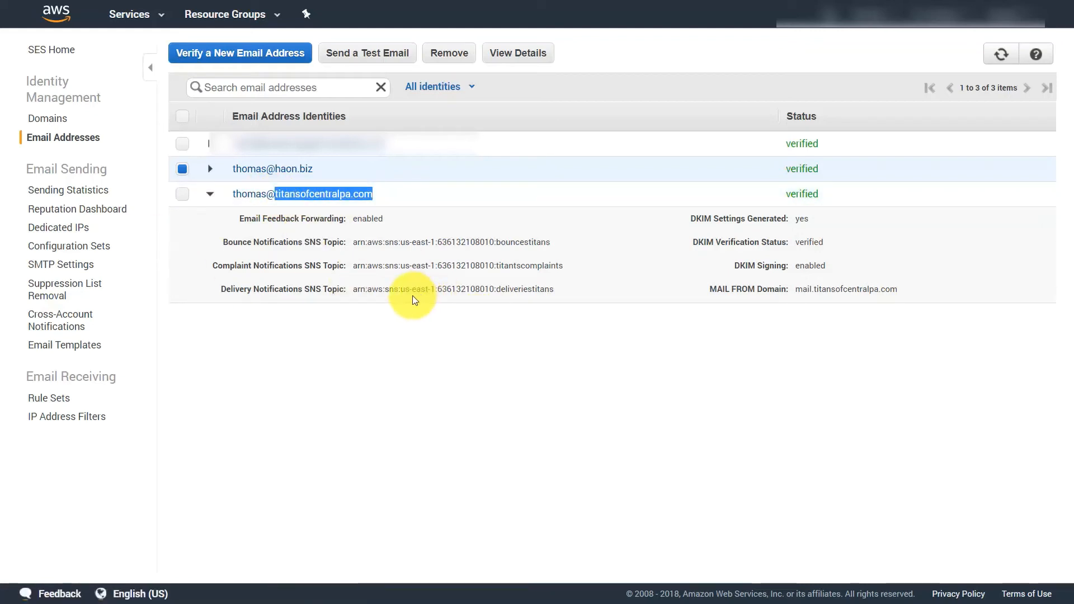
pyautogui.click(327, 304)
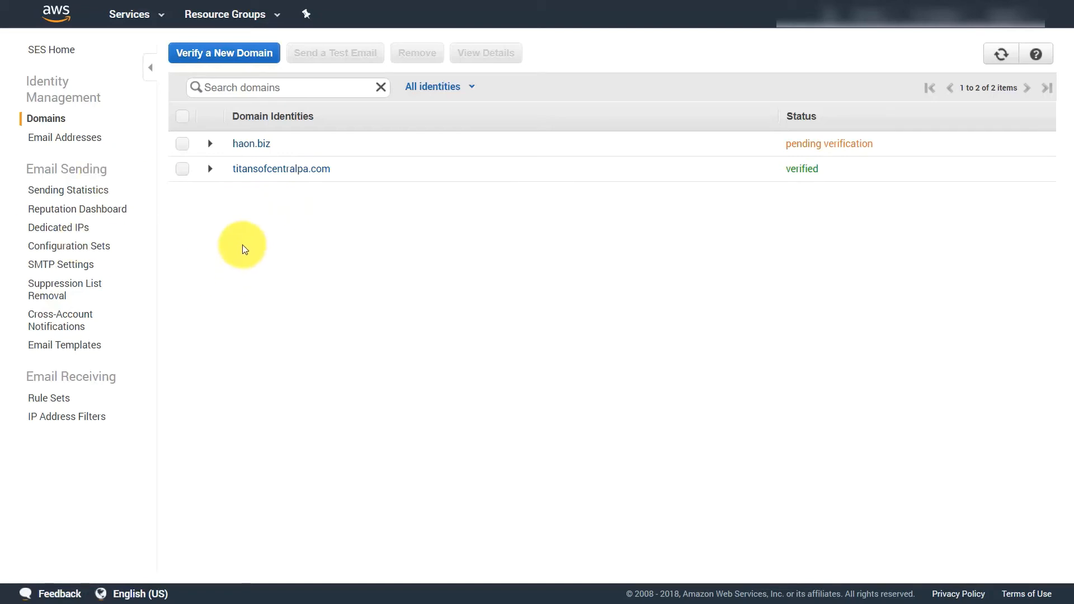
# Open the dedicated IPs information and start an SES Sending Limits Increase case from it
pyautogui.click(65, 228)
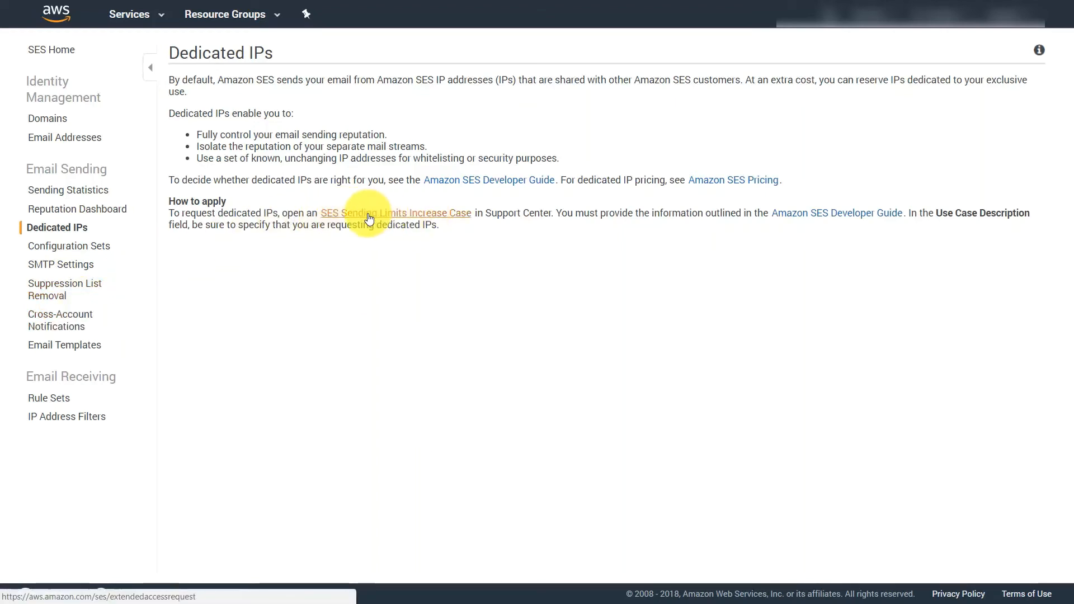
pyautogui.click(369, 218)
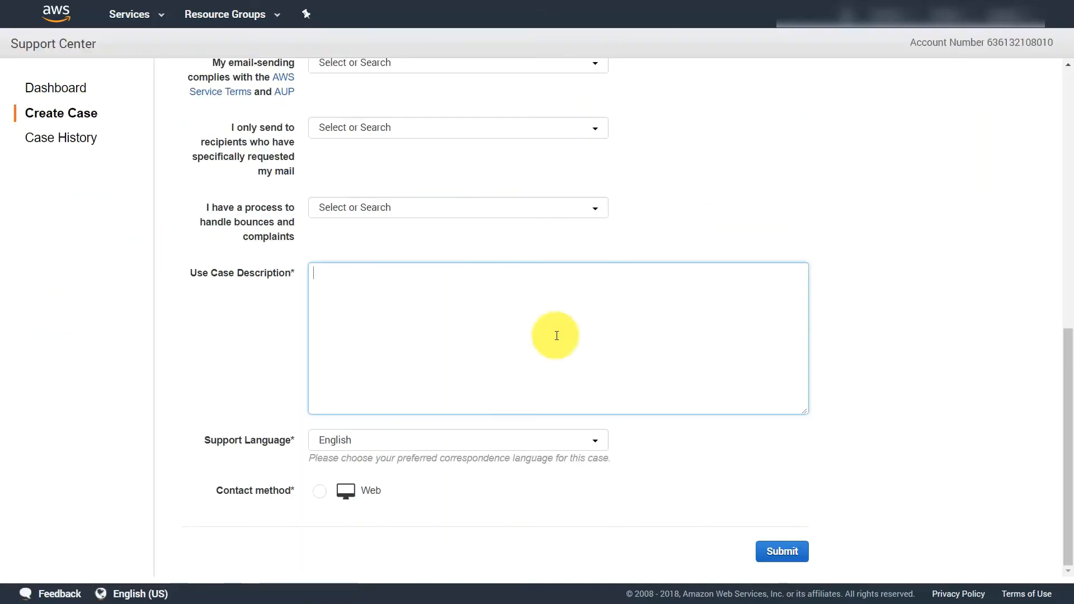